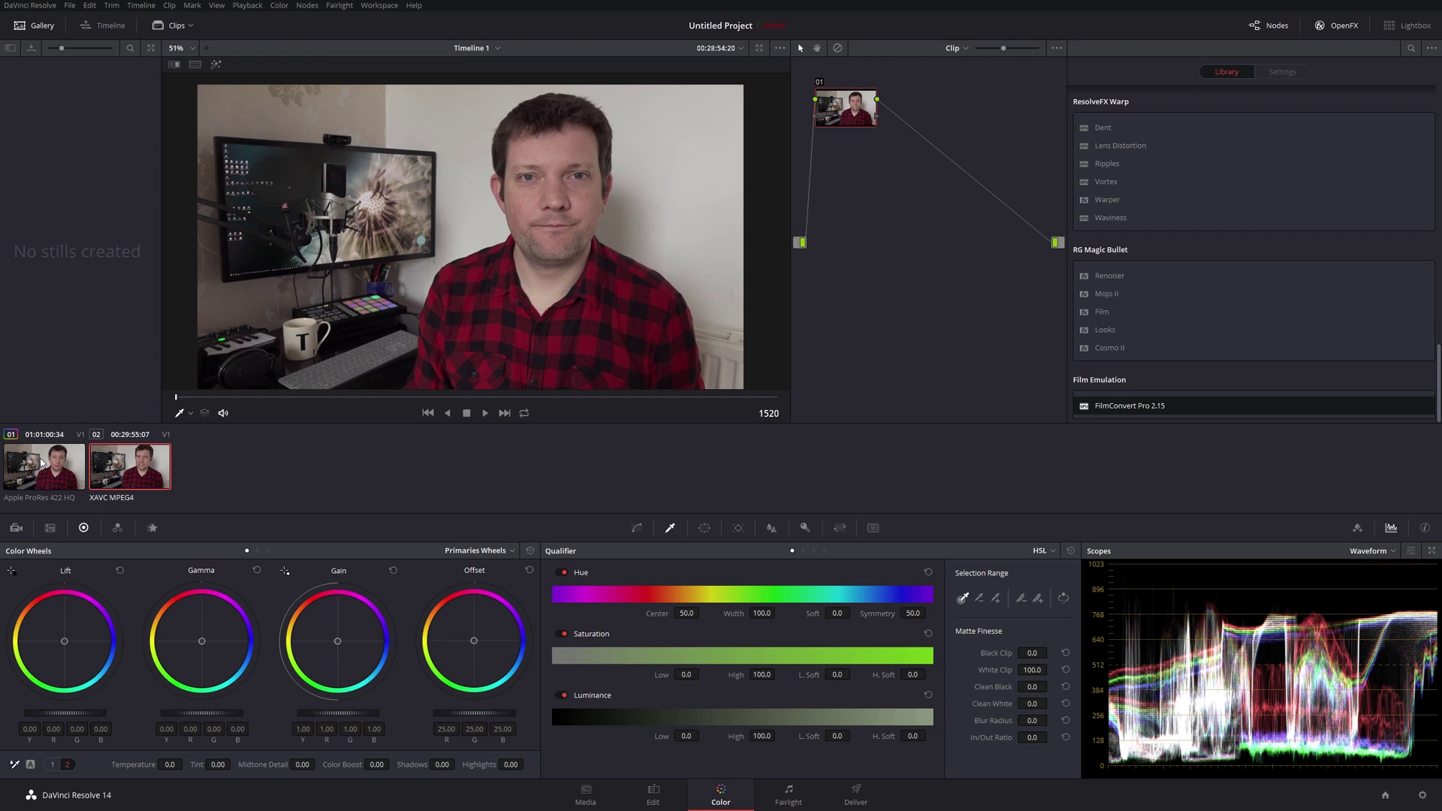
- Show the ProRes 422 HQ clip in the viewer, then switch back to the XAVC MPEG4 clip
click(41, 464)
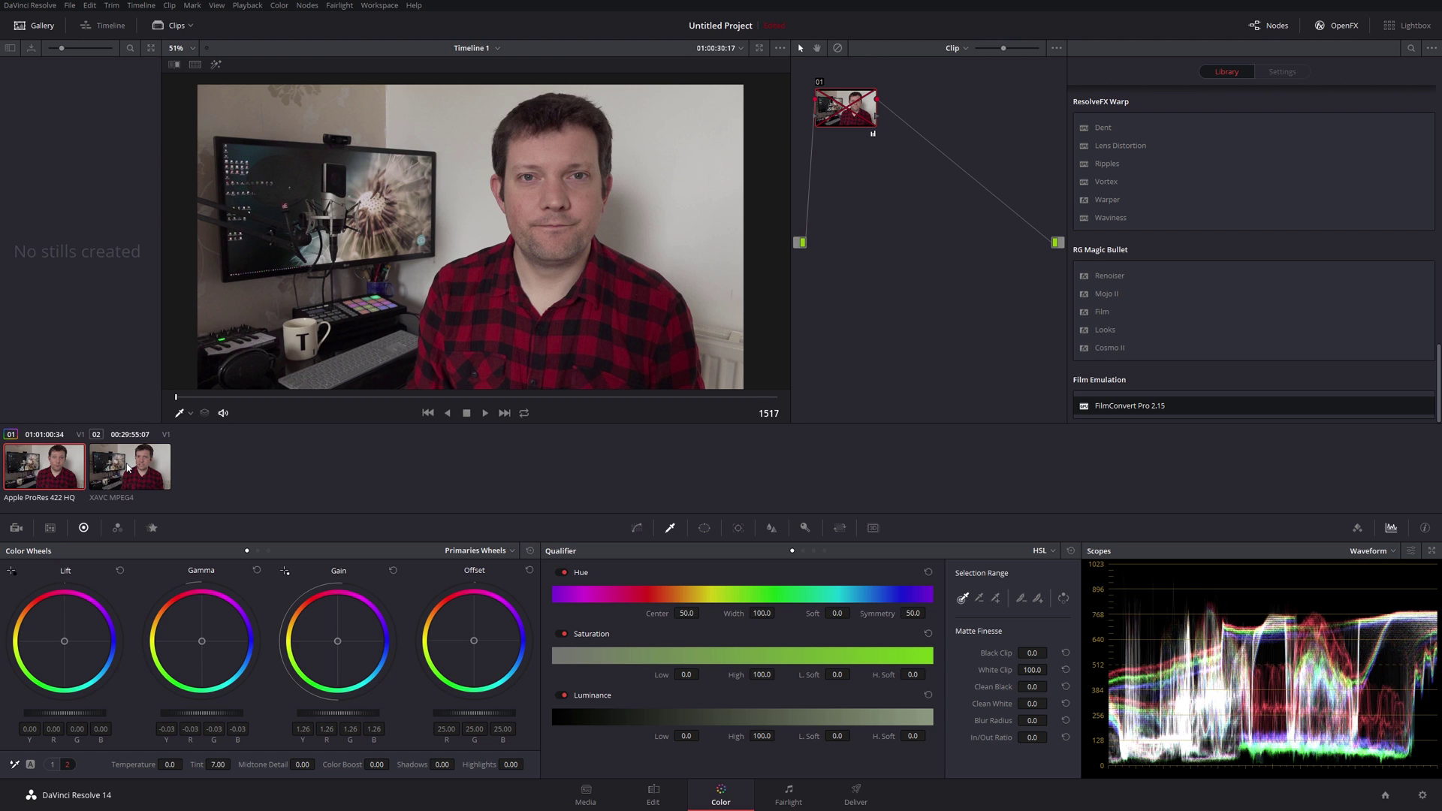
click(128, 468)
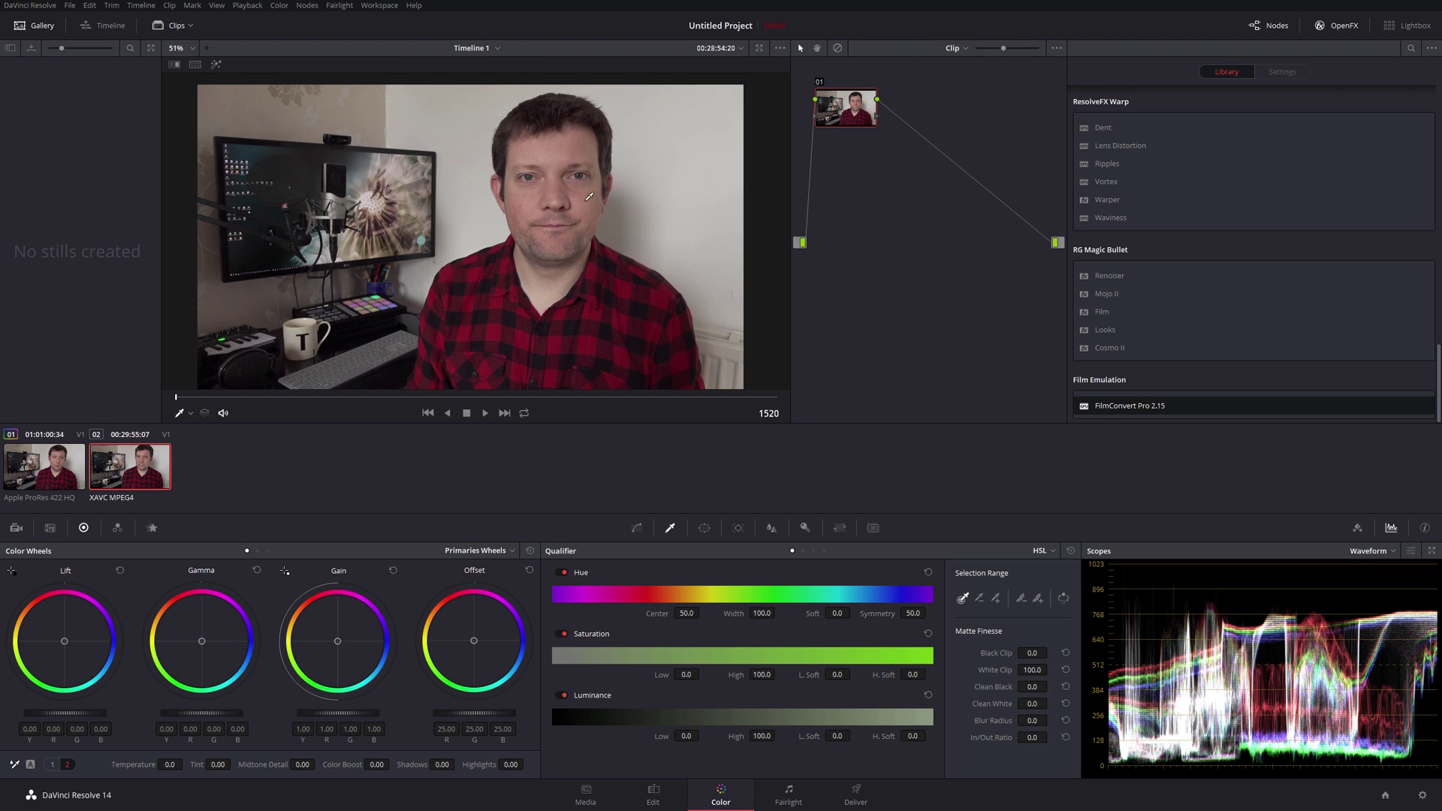
- Zoom the viewer to 1000% on the stubble below the man's nose
scroll(576, 203, up, 3)
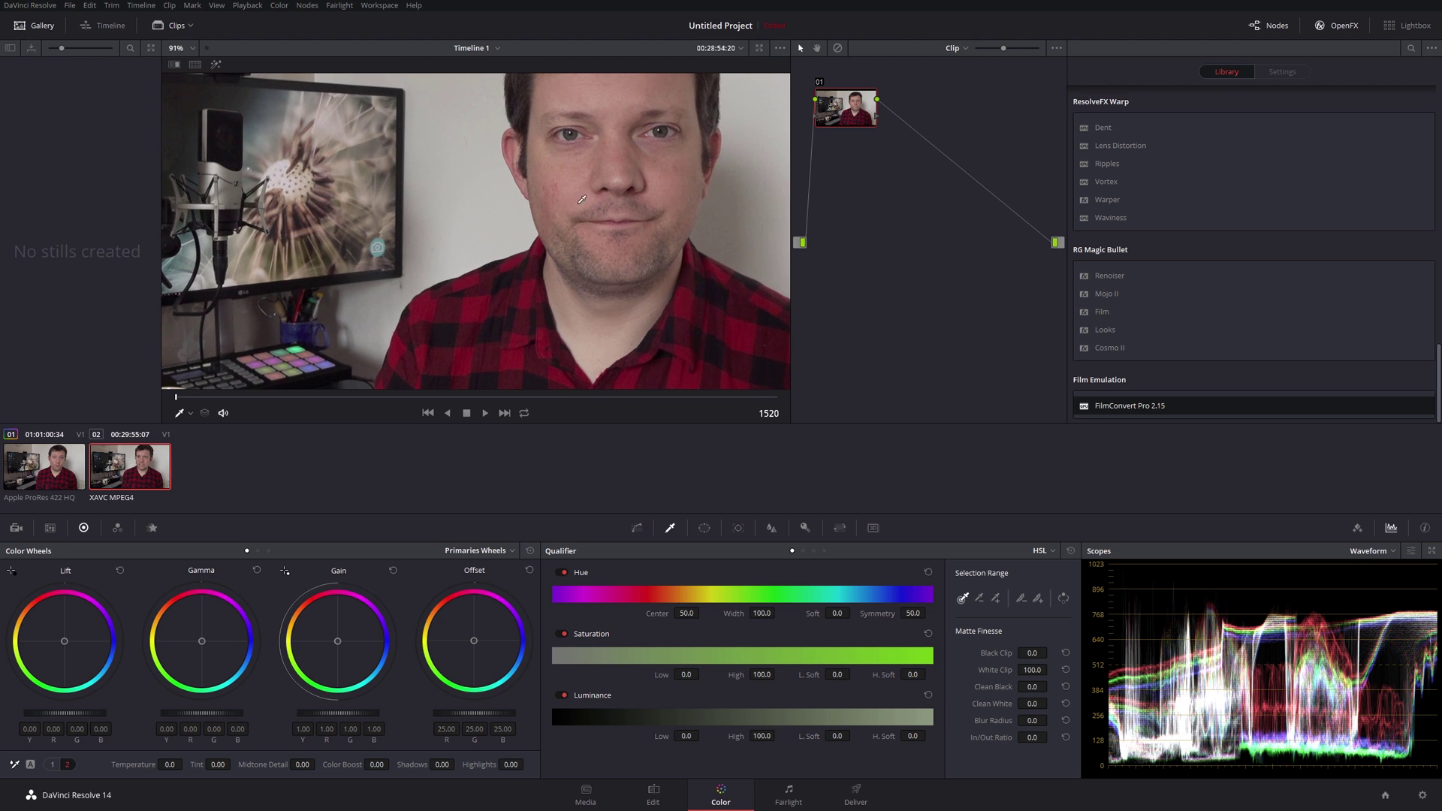
scroll(643, 166, up, 5)
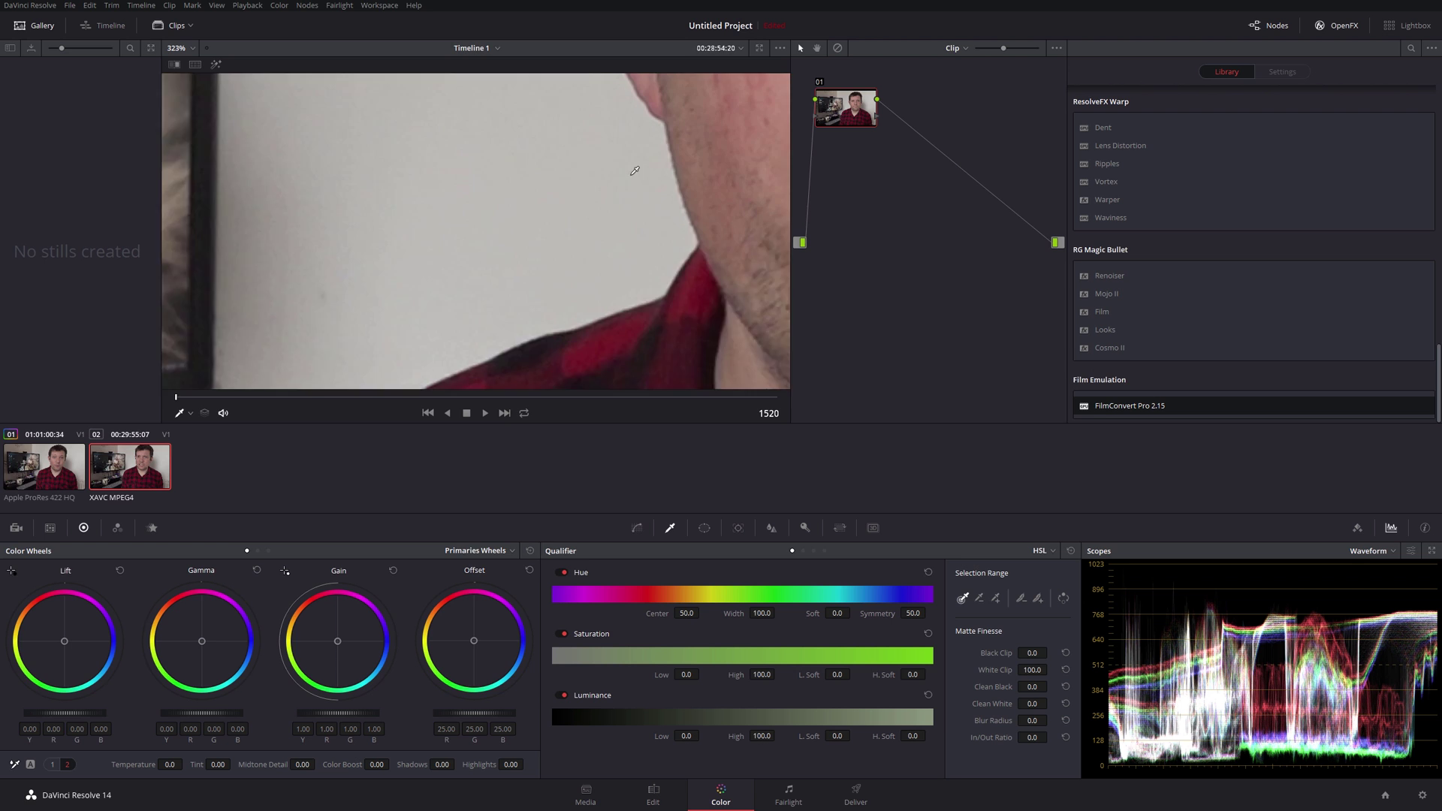
scroll(676, 142, up, 2)
scroll(575, 141, up, 5)
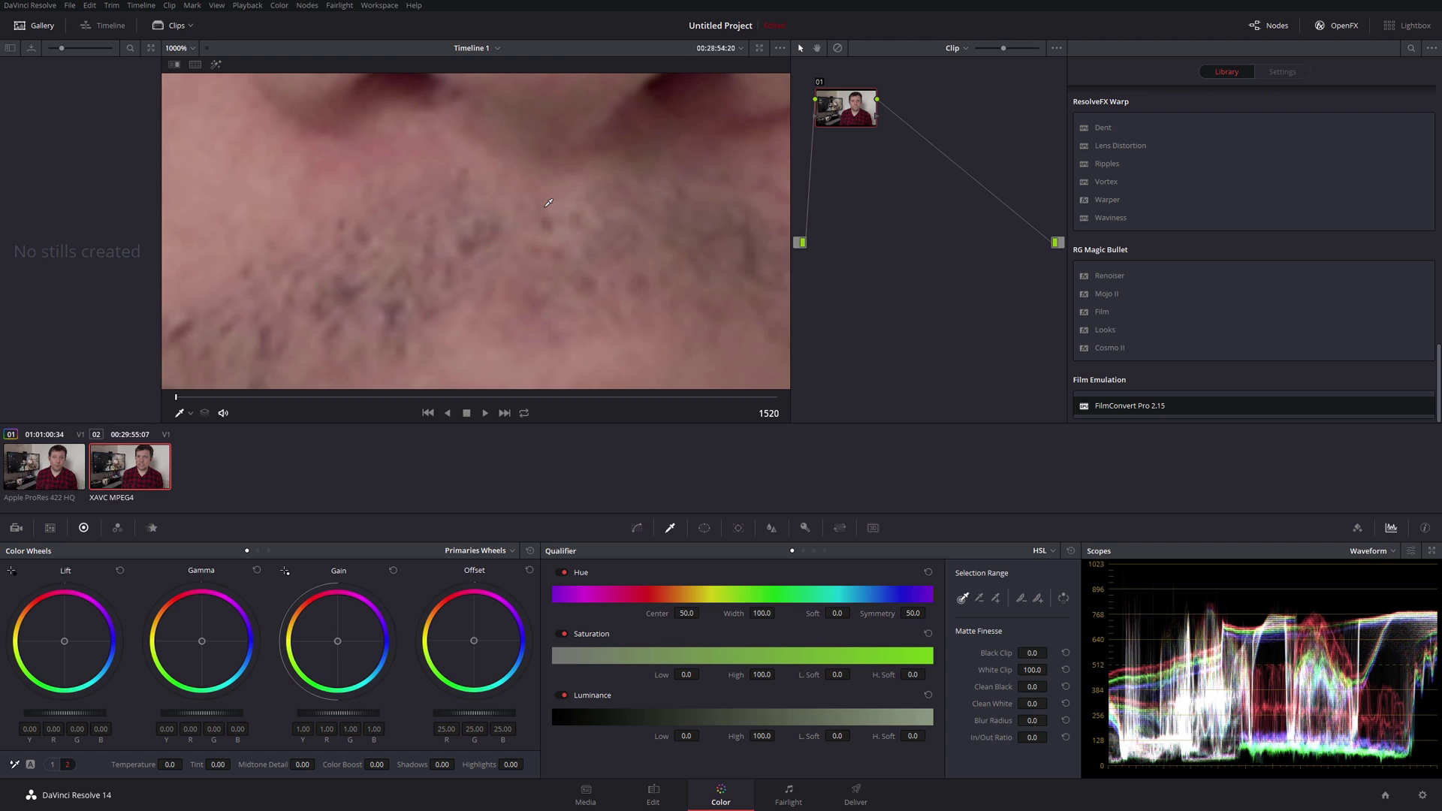
- Flip between the ProRes 422 HQ and XAVC MPEG4 clips at that zoom, ending on ProRes
click(50, 471)
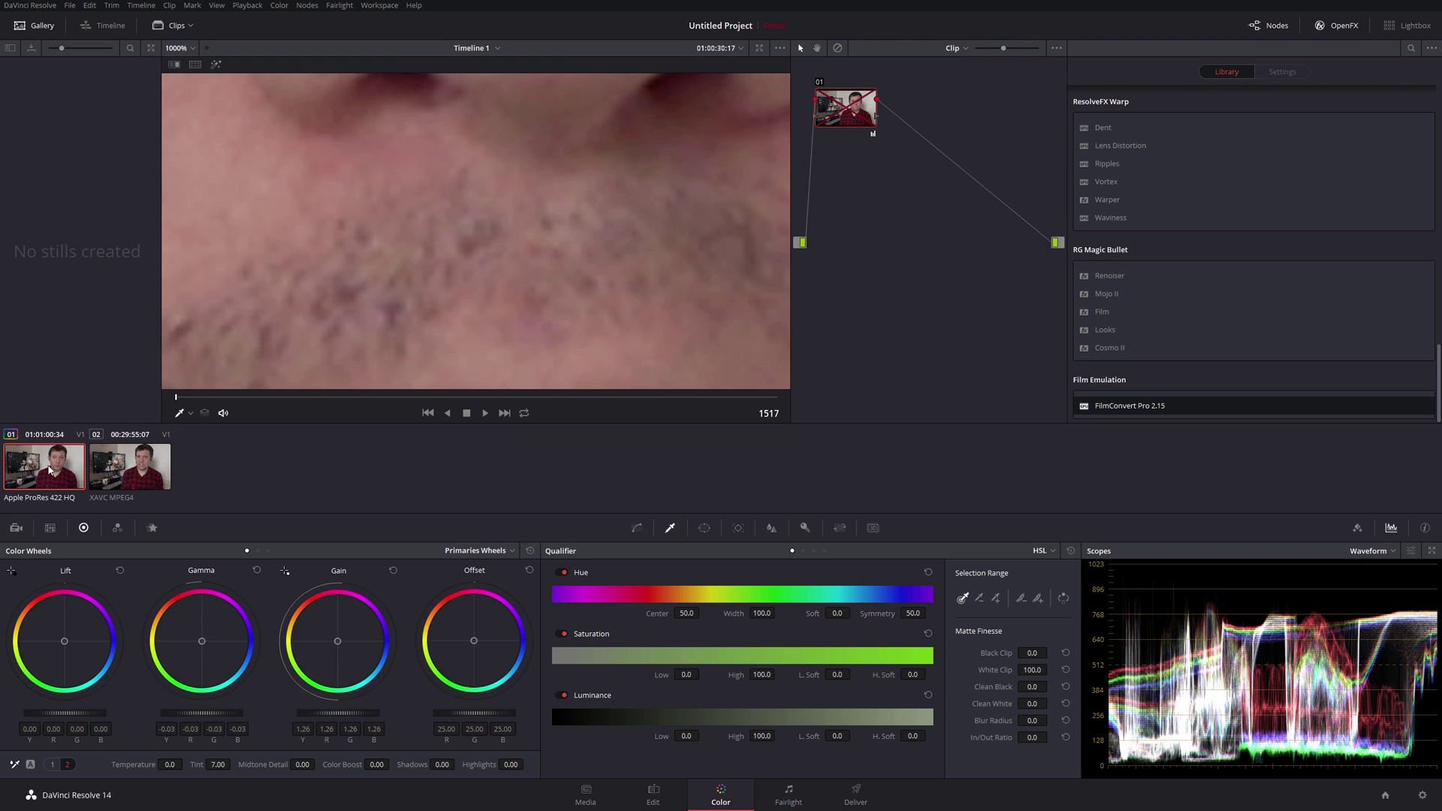
click(126, 472)
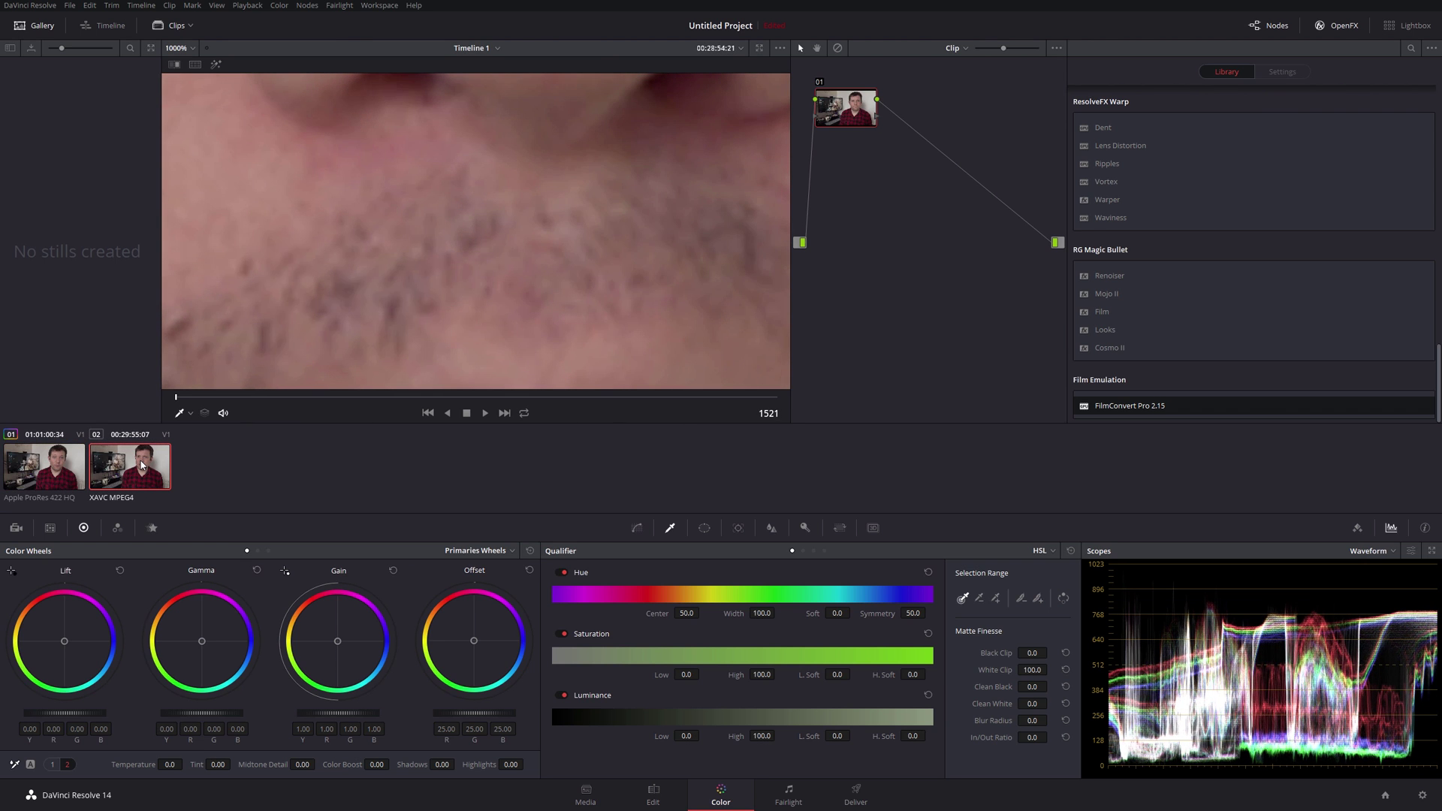
key(Up)
click(124, 473)
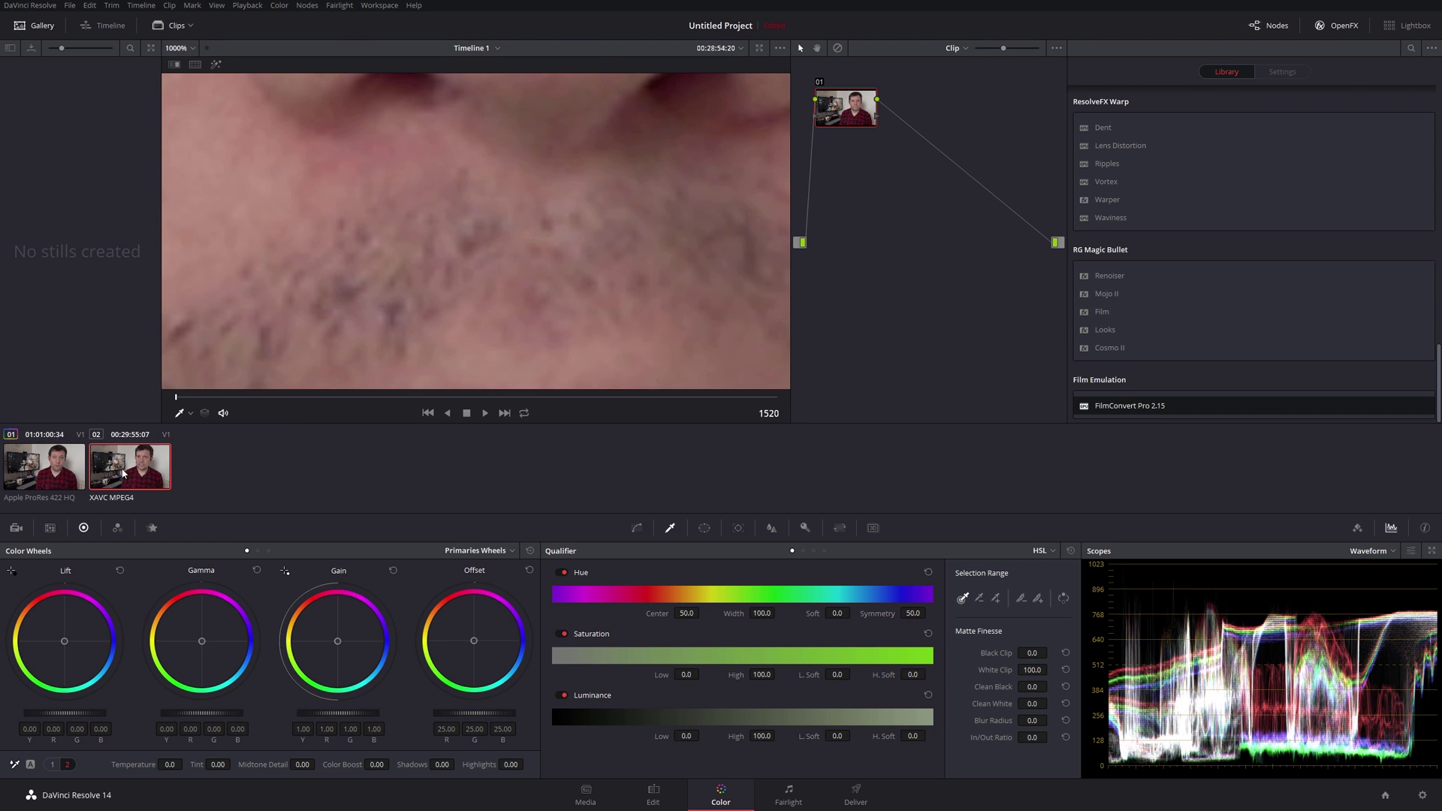
click(53, 471)
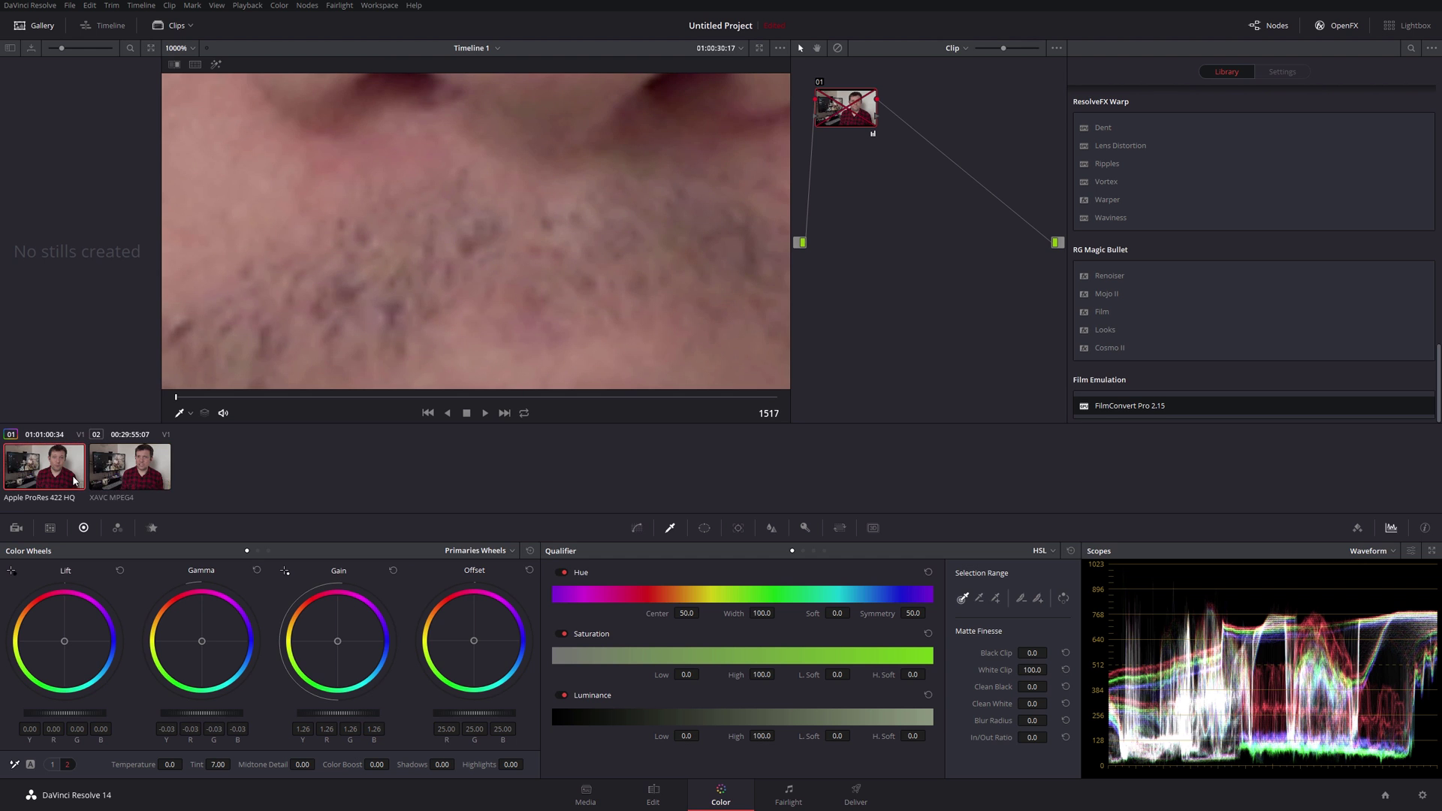
- Zoom to 1000% on the monitor behind the man and pan to the microphone and dandelion image
scroll(499, 172, down, 3)
scroll(498, 172, down, 5)
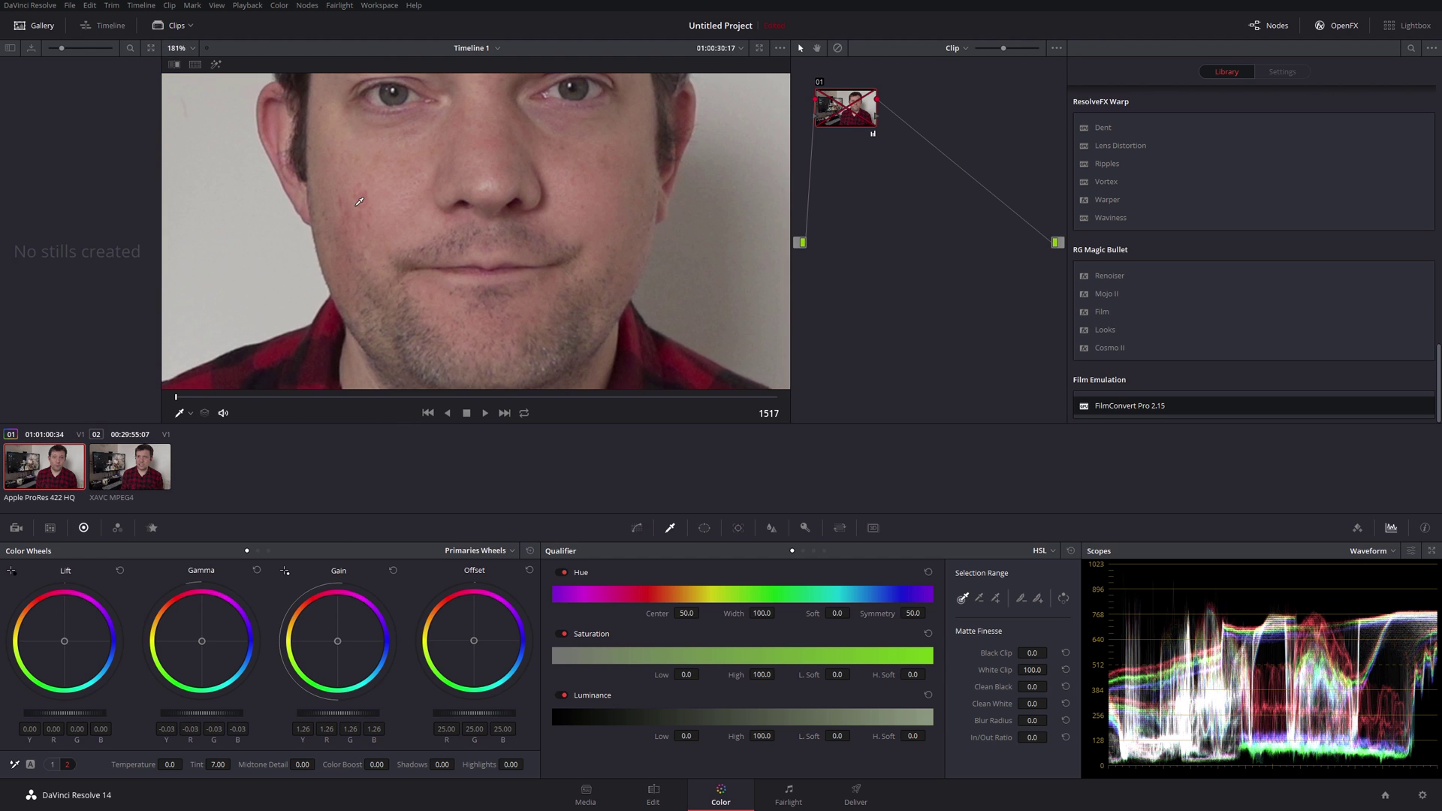
scroll(194, 241, down, 4)
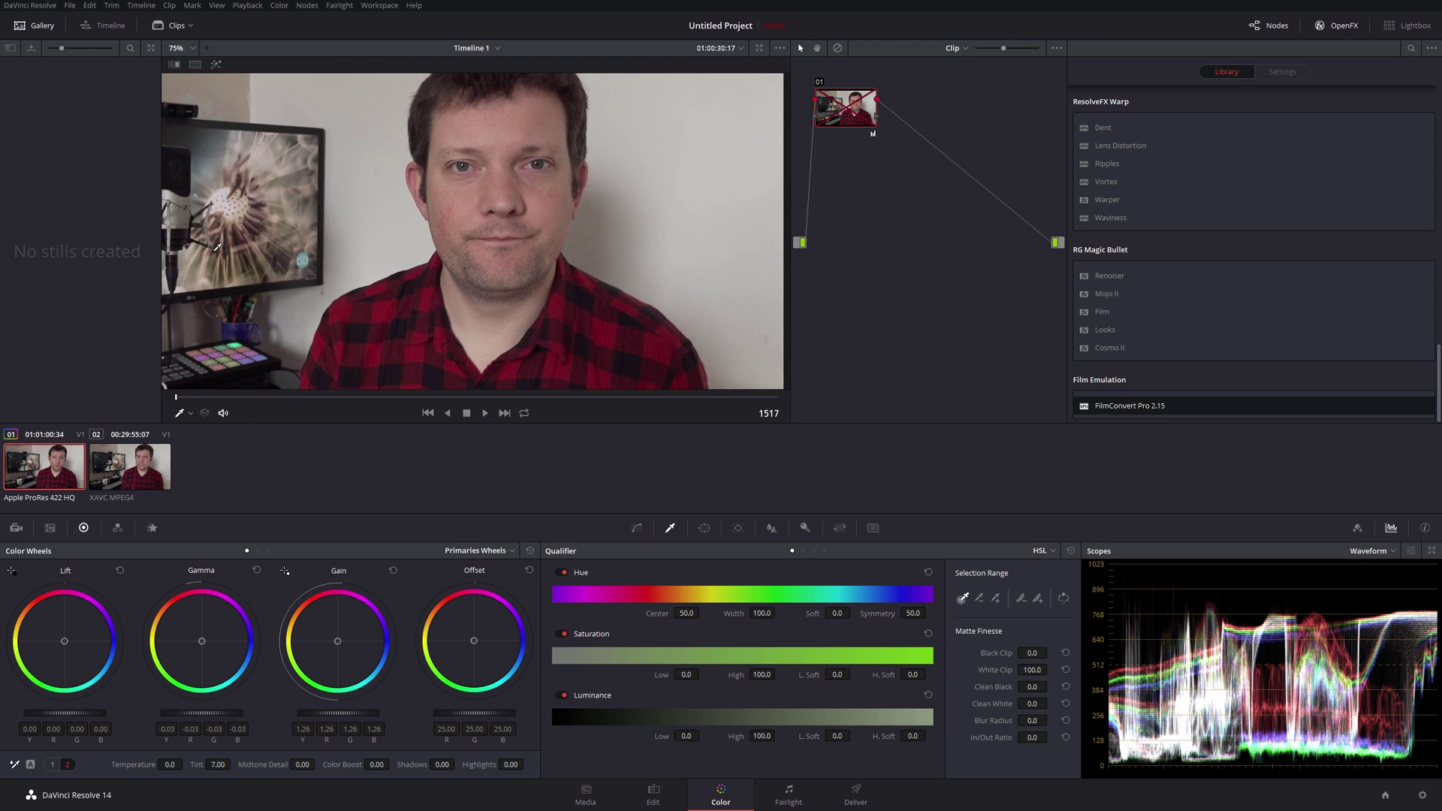
scroll(568, 216, up, 2)
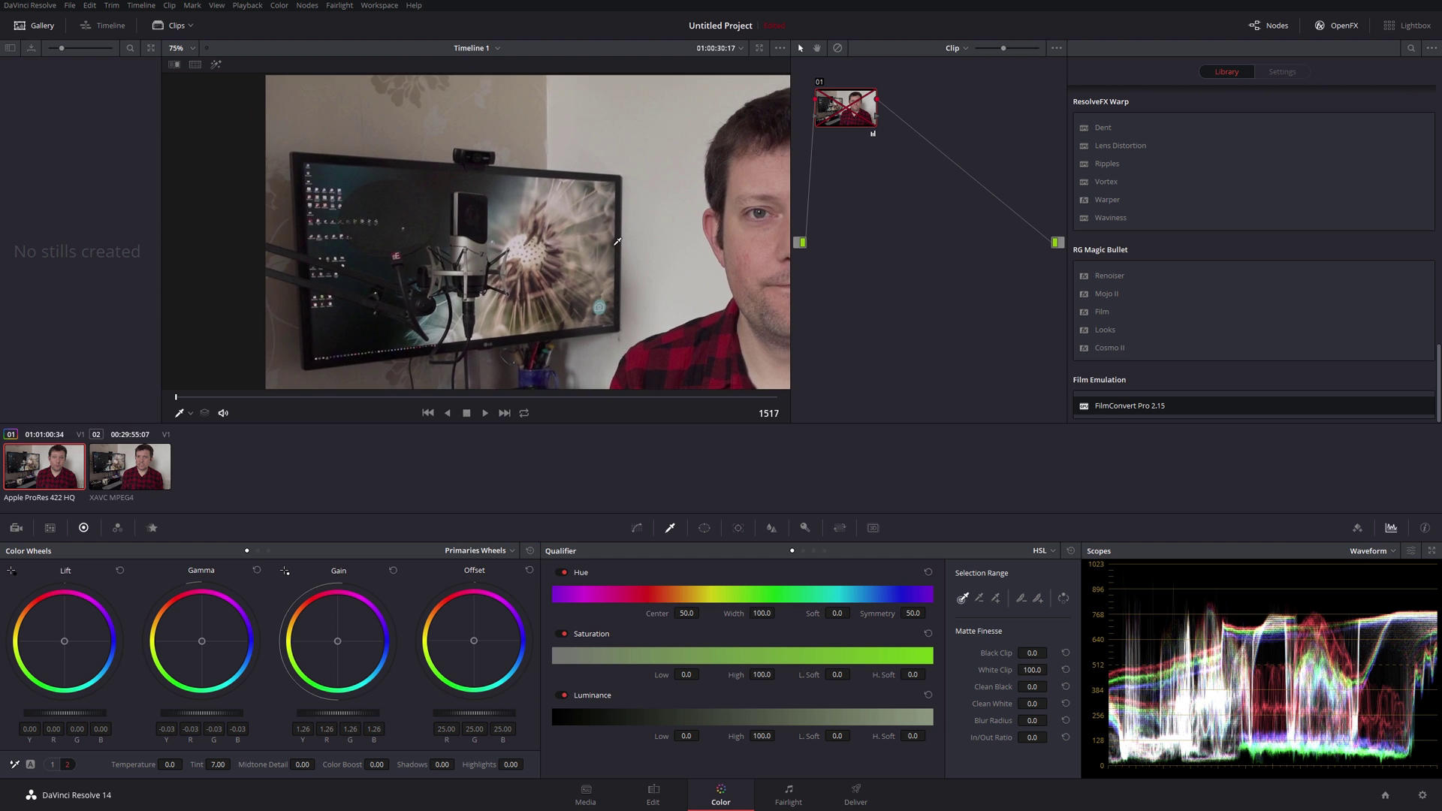
scroll(500, 301, up, 10)
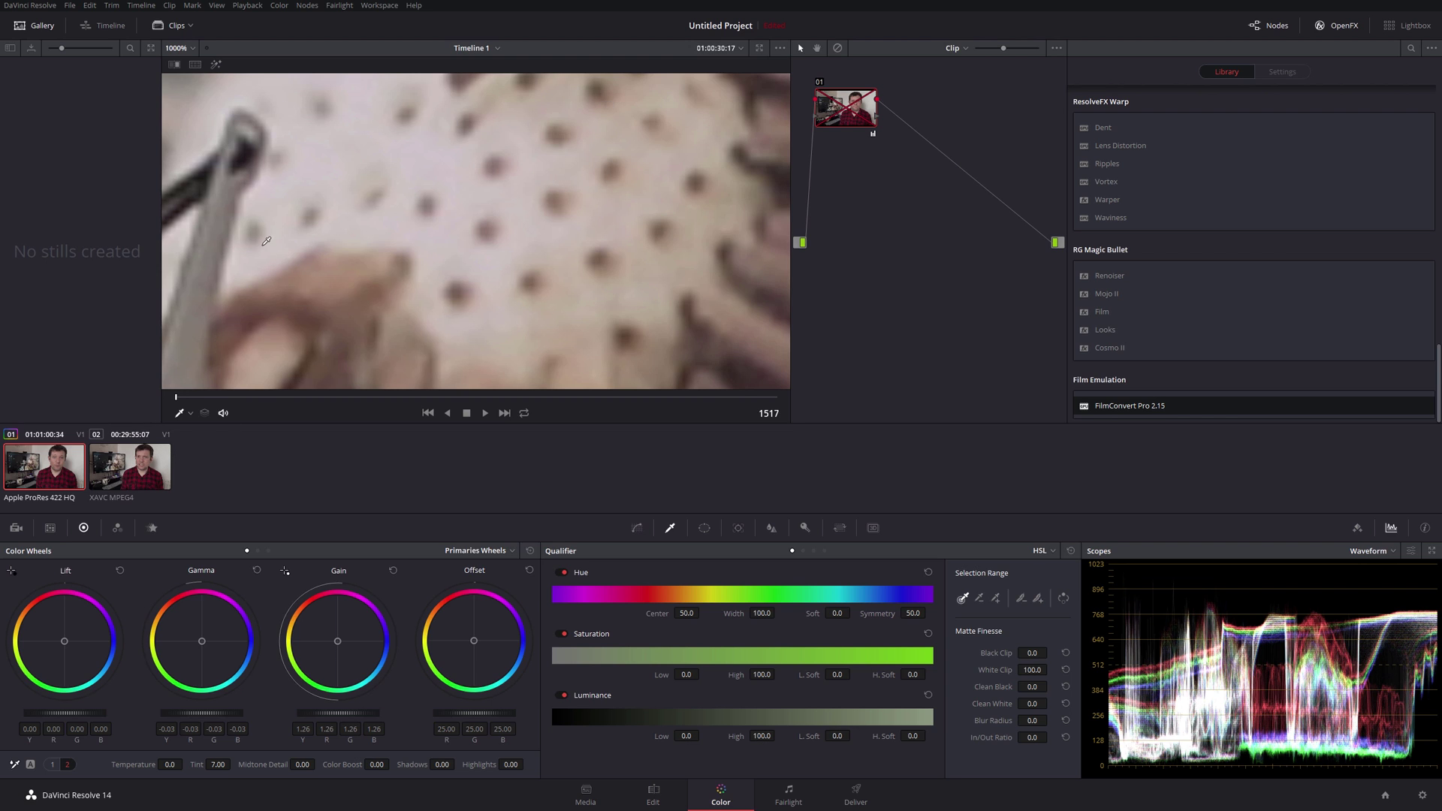
drag(337, 250, 617, 230)
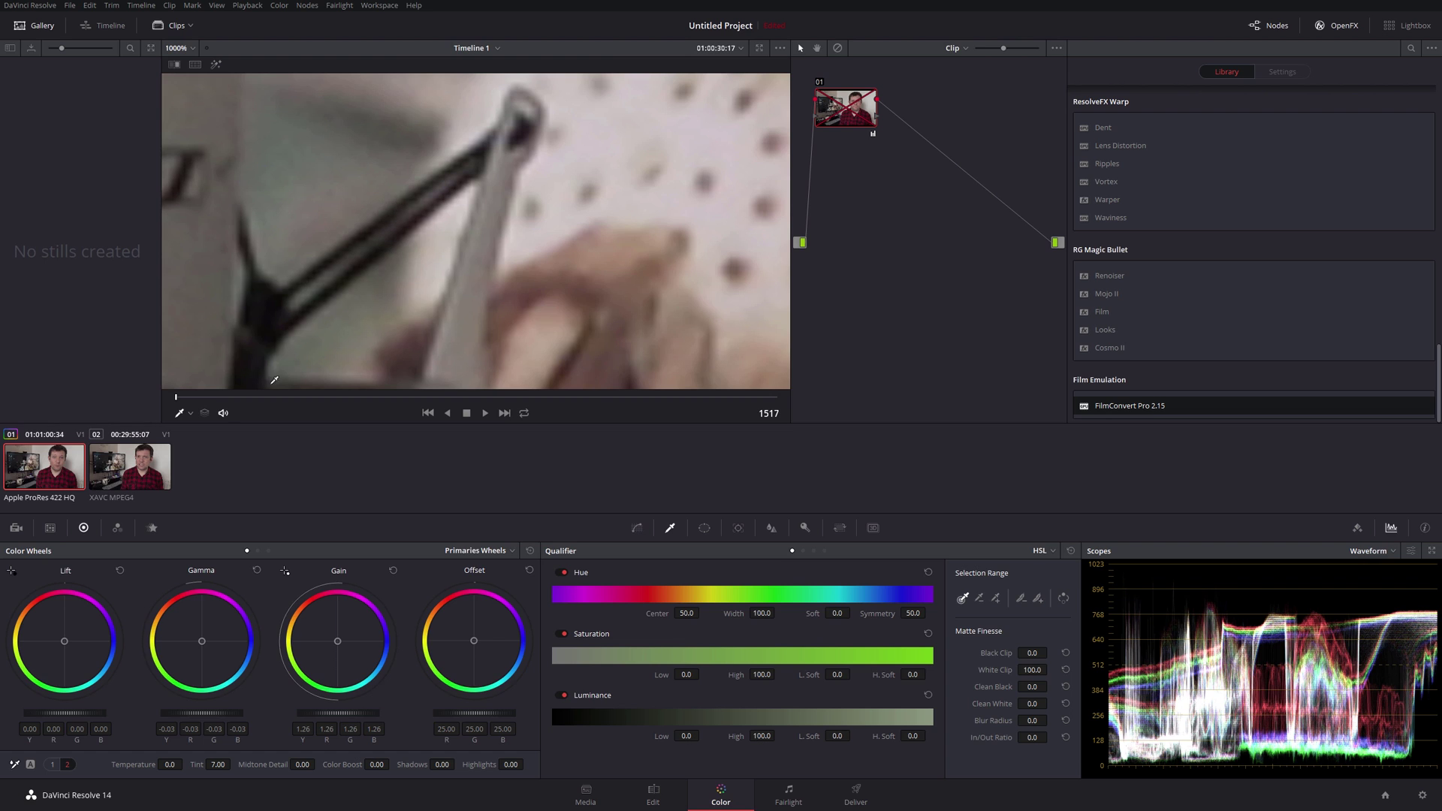
- Compare that magnified detail between the XAVC MPEG4 and ProRes 422 HQ clips, ending on ProRes
click(128, 481)
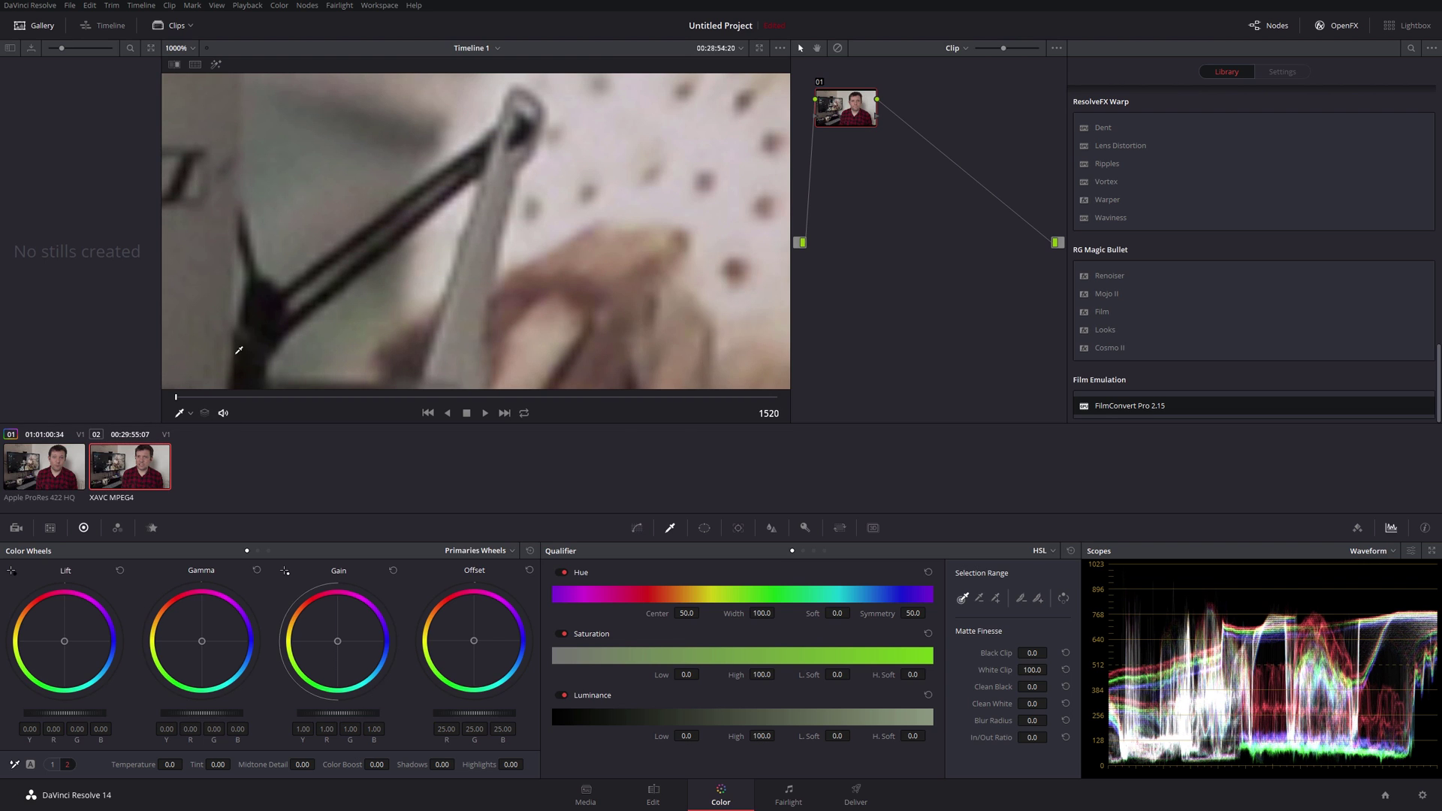
drag(318, 257, 455, 225)
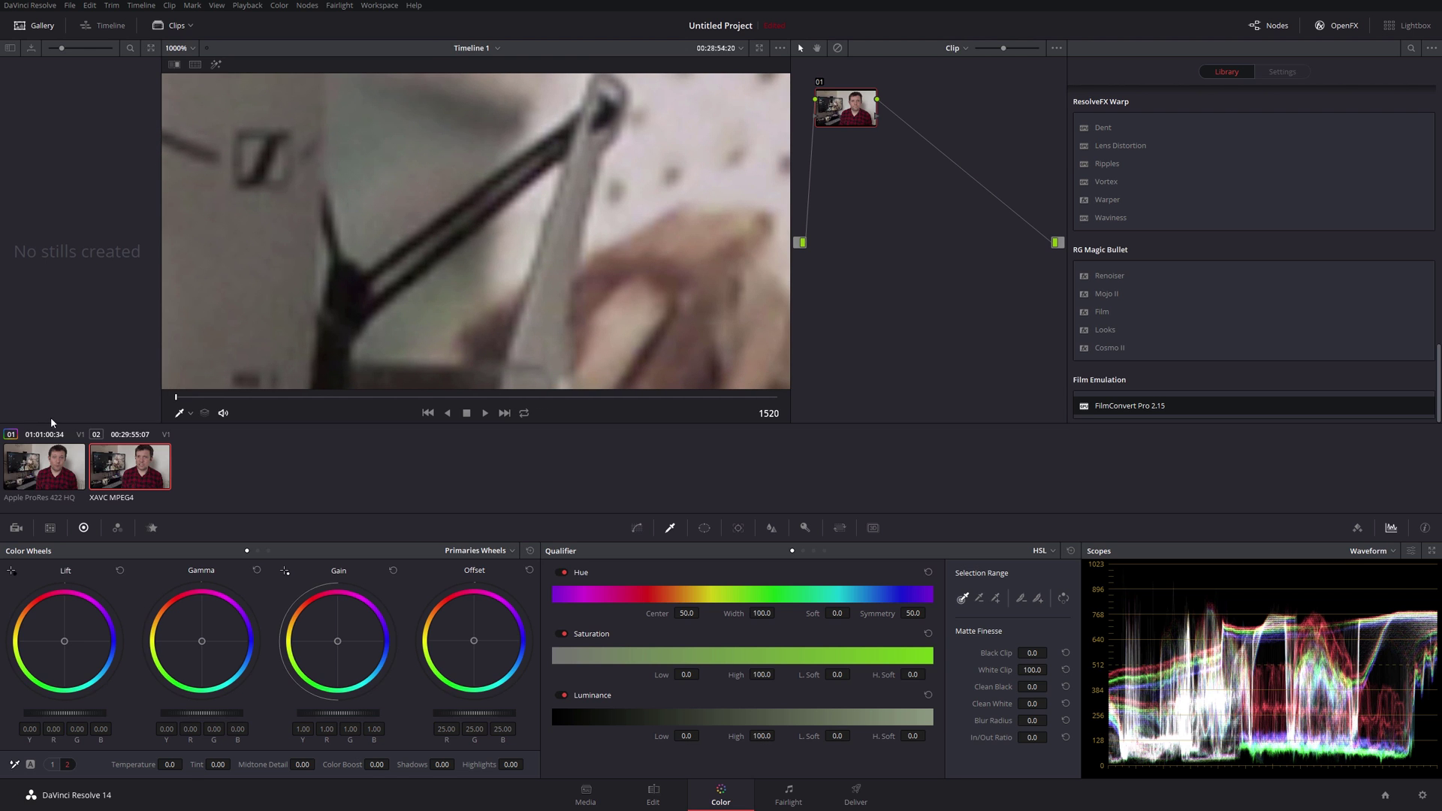
click(55, 481)
click(141, 472)
click(55, 478)
click(125, 473)
click(55, 478)
- Zoom the viewer out to about 54% so the full ProRes frame is visible
scroll(440, 297, down, 10)
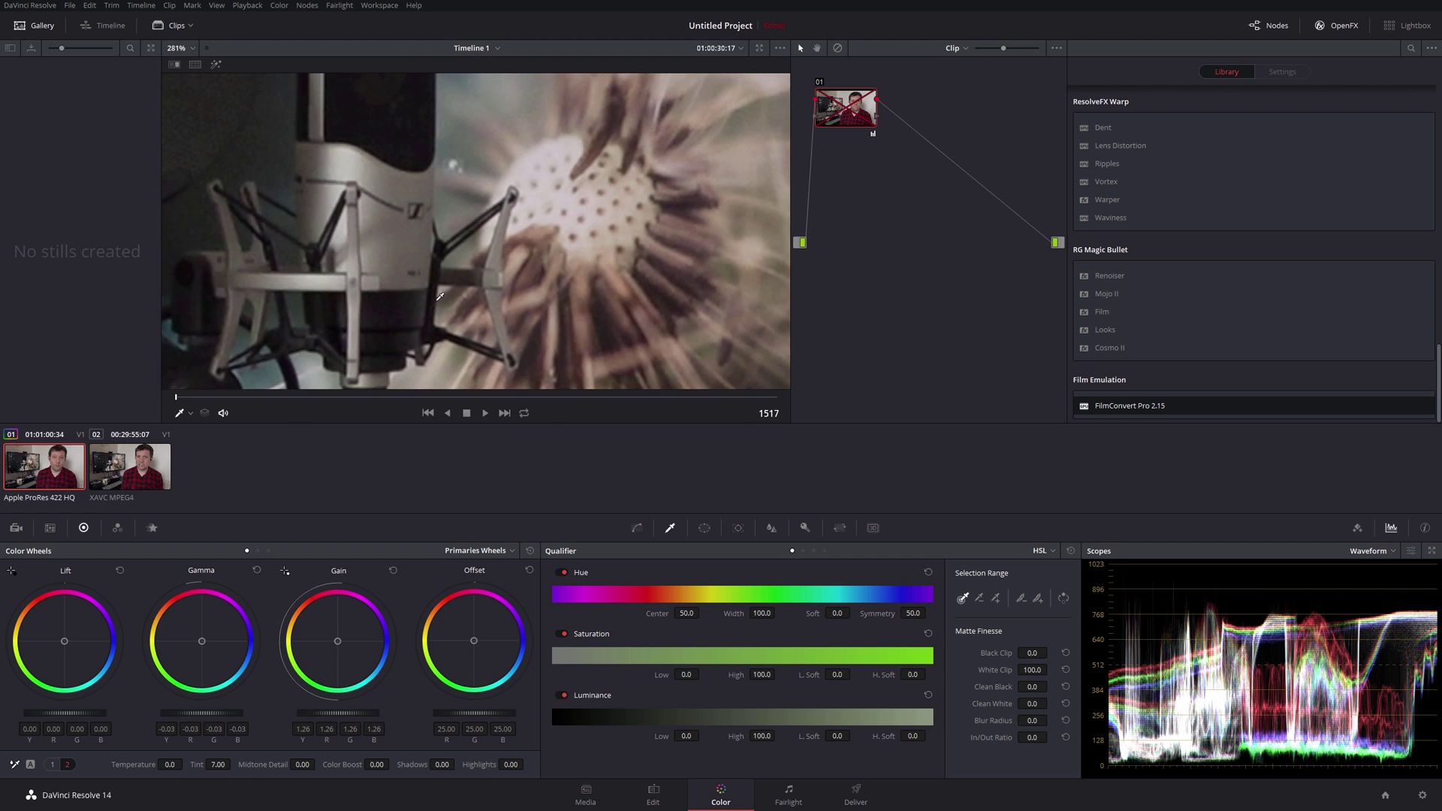
scroll(440, 297, down, 5)
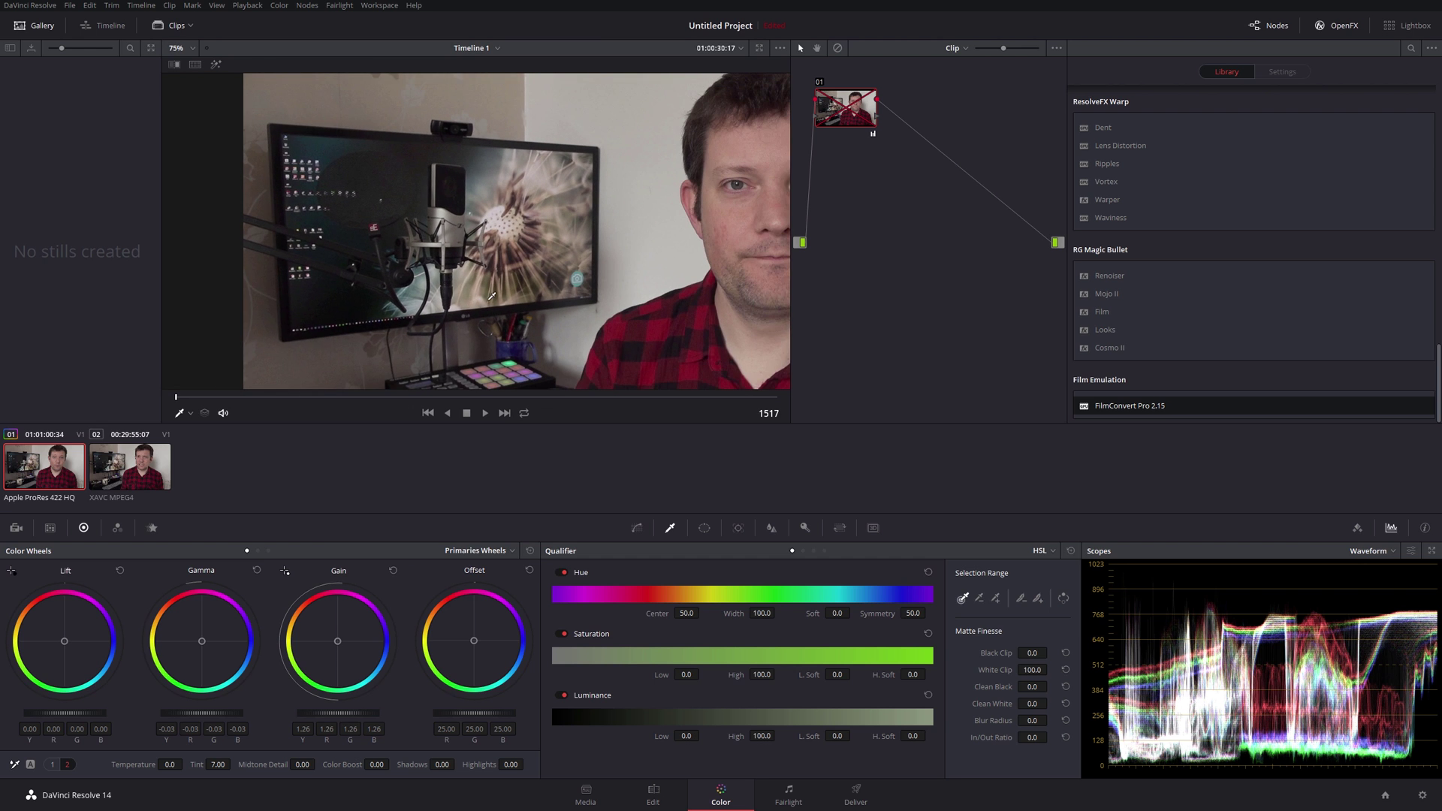
scroll(403, 302, down, 5)
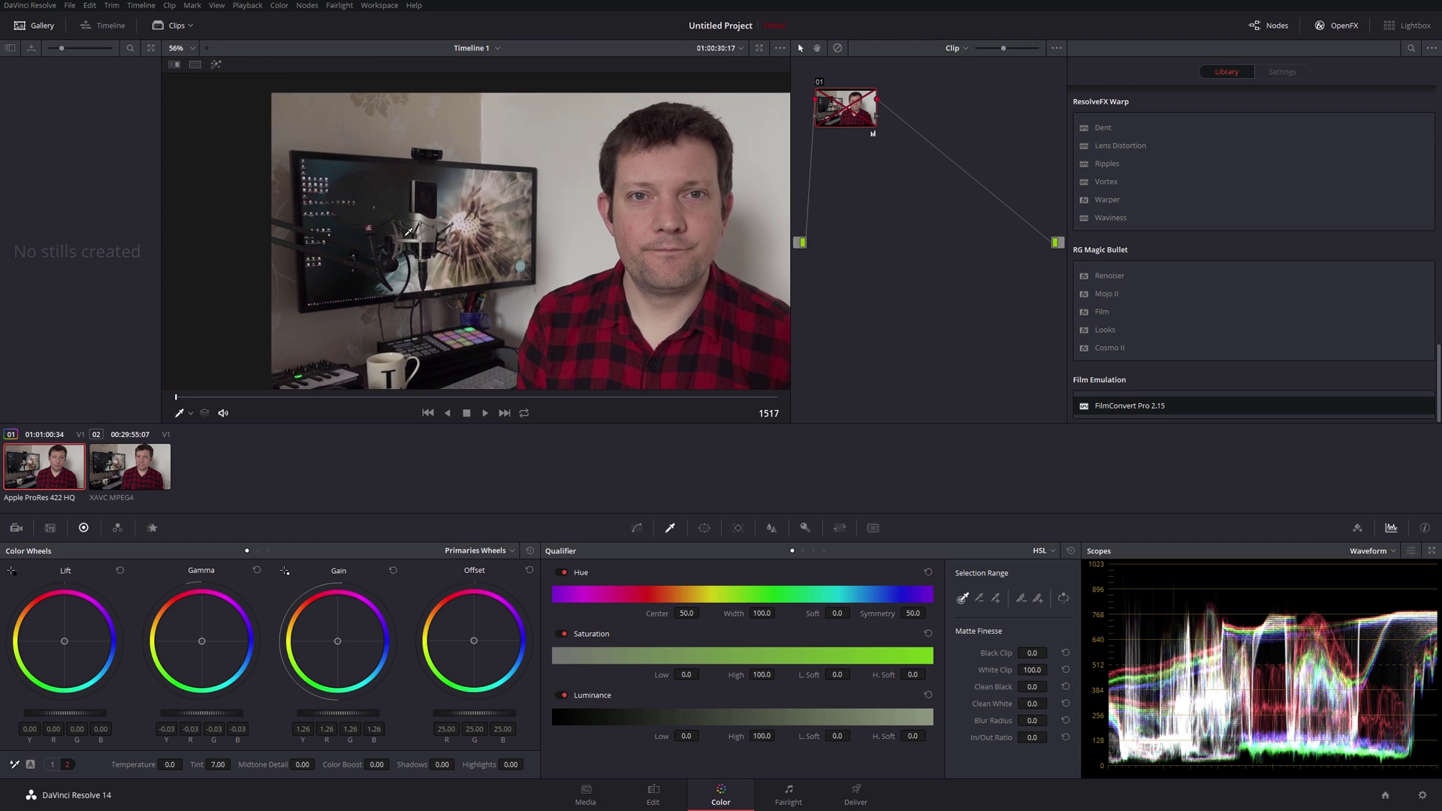
scroll(341, 227, down, 3)
scroll(427, 219, up, 6)
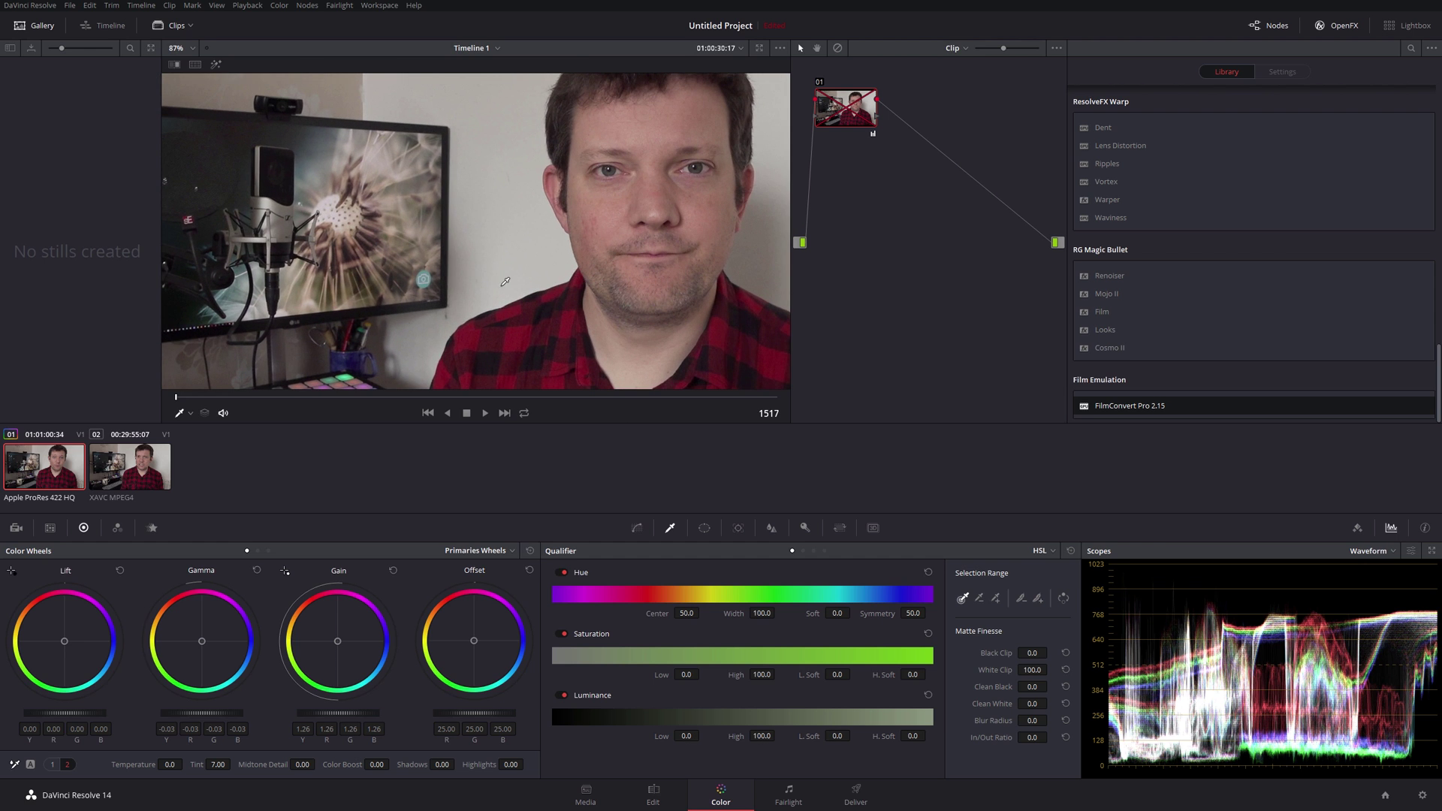
scroll(481, 281, down, 3)
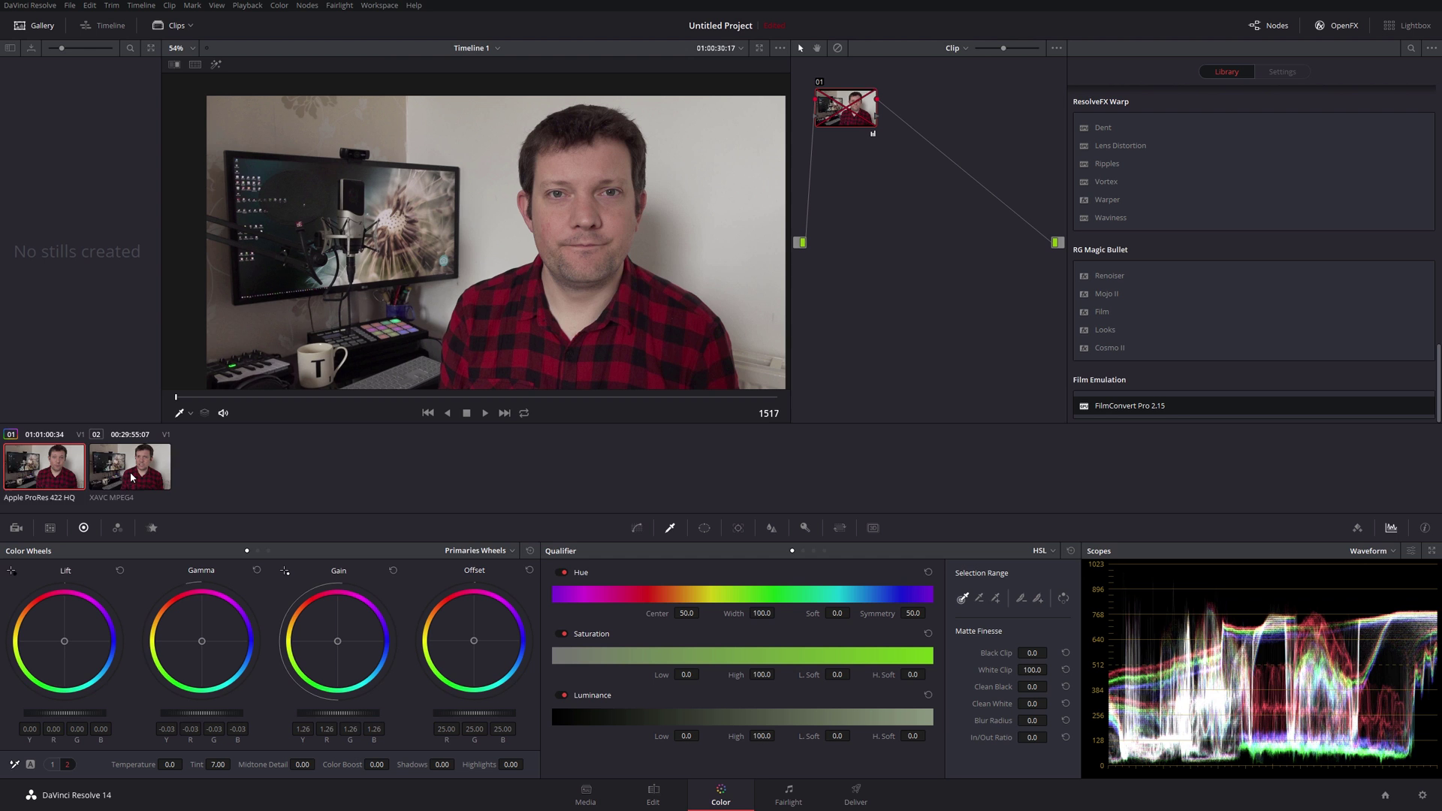
click(131, 476)
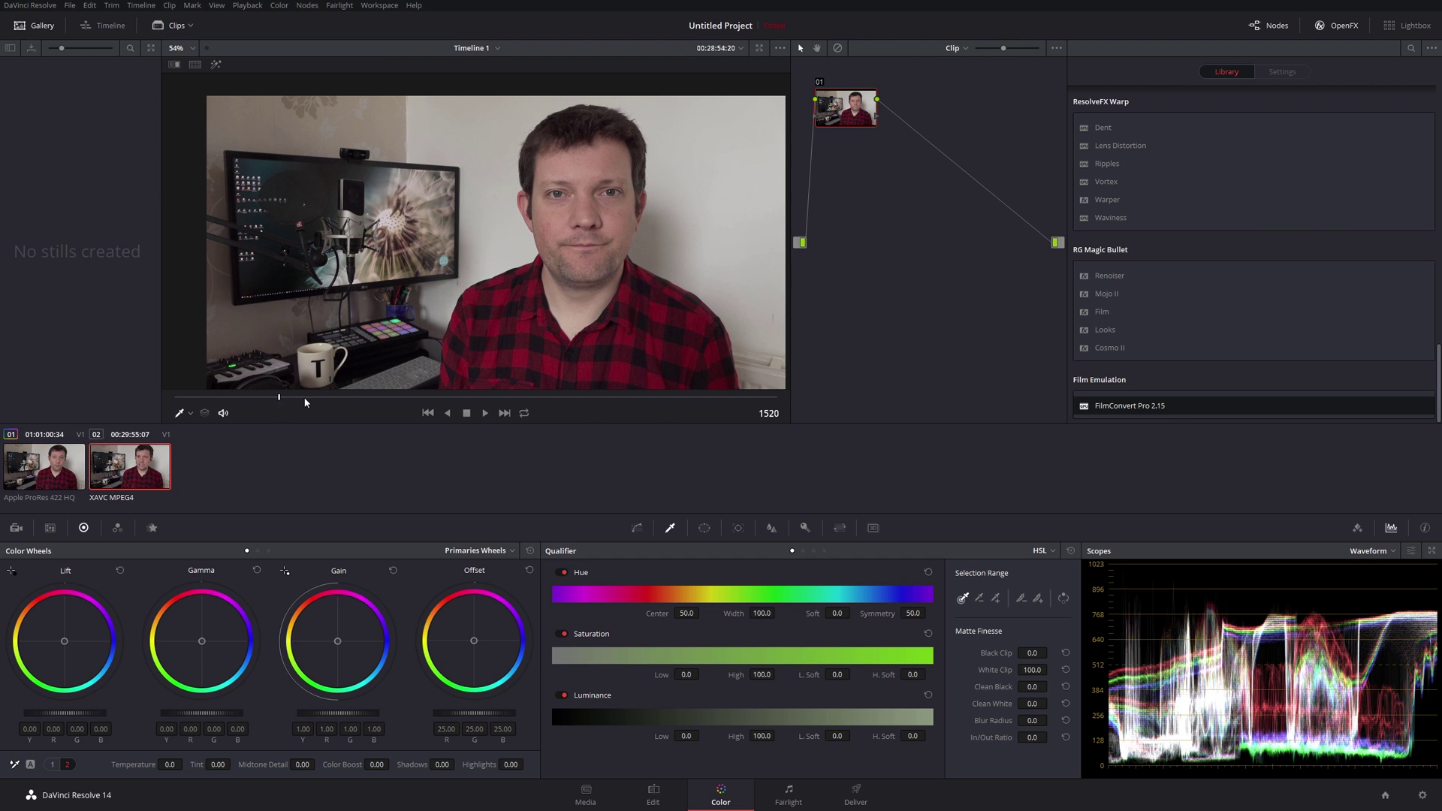
drag(305, 403, 447, 398)
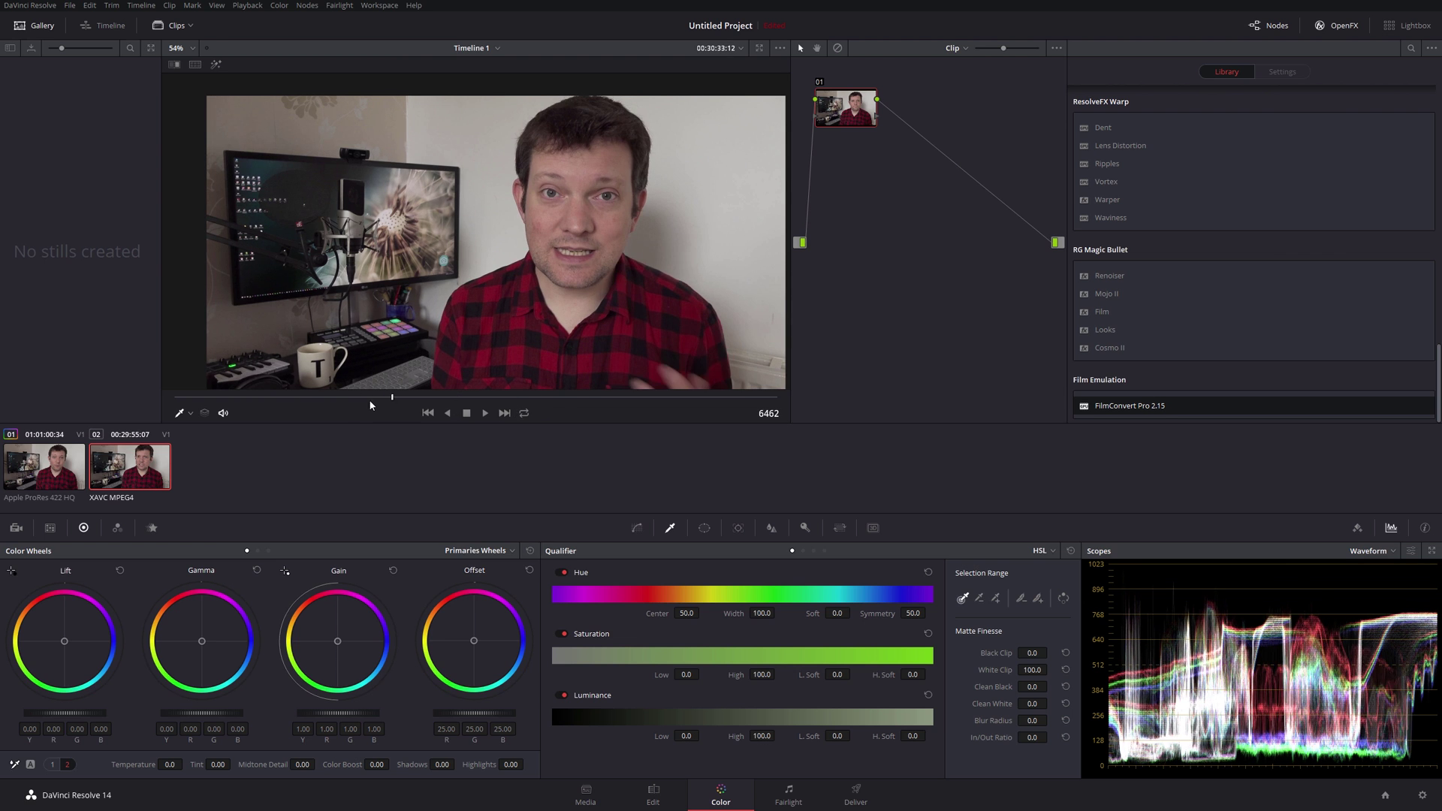
click(65, 473)
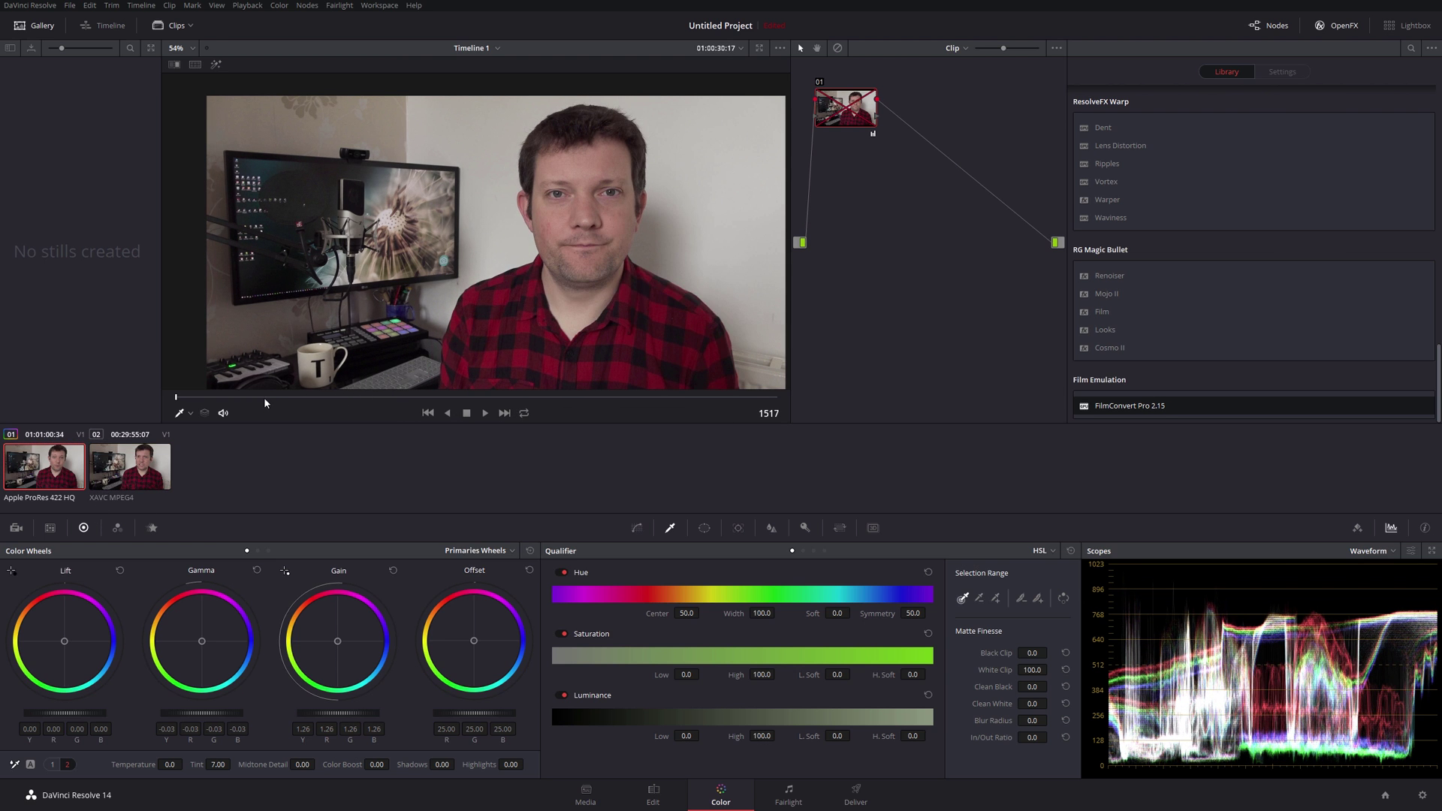
drag(372, 397, 240, 394)
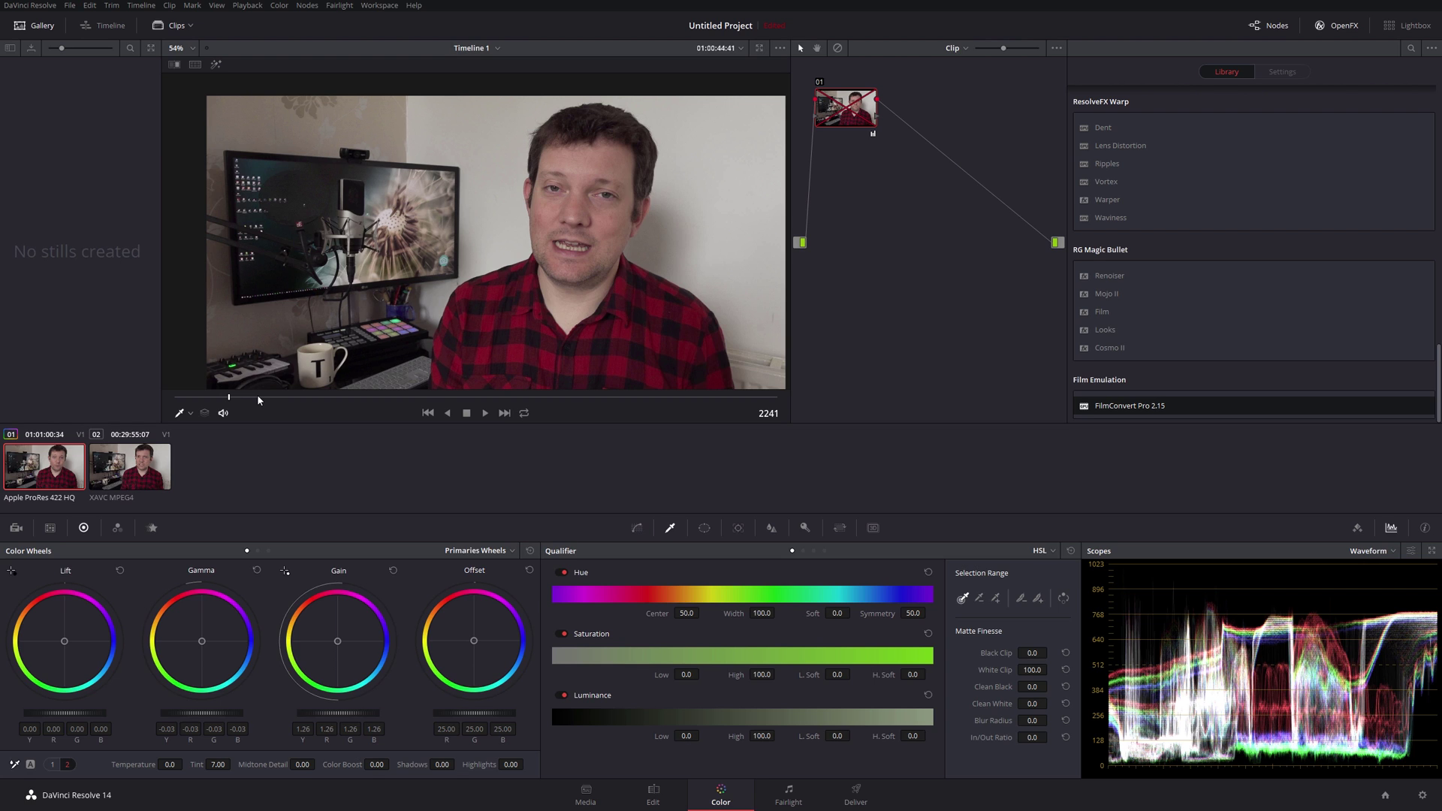
click(129, 473)
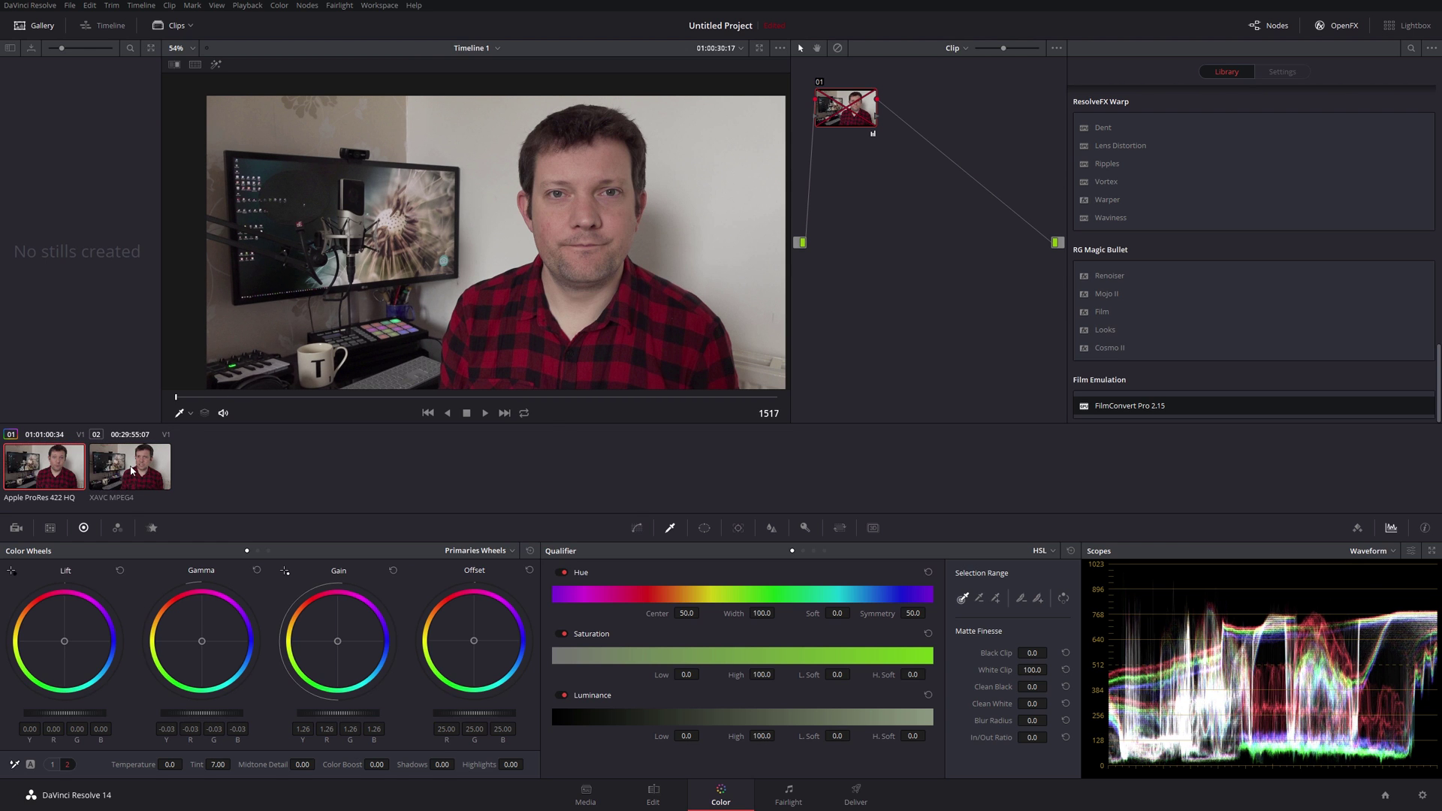
click(50, 480)
click(117, 480)
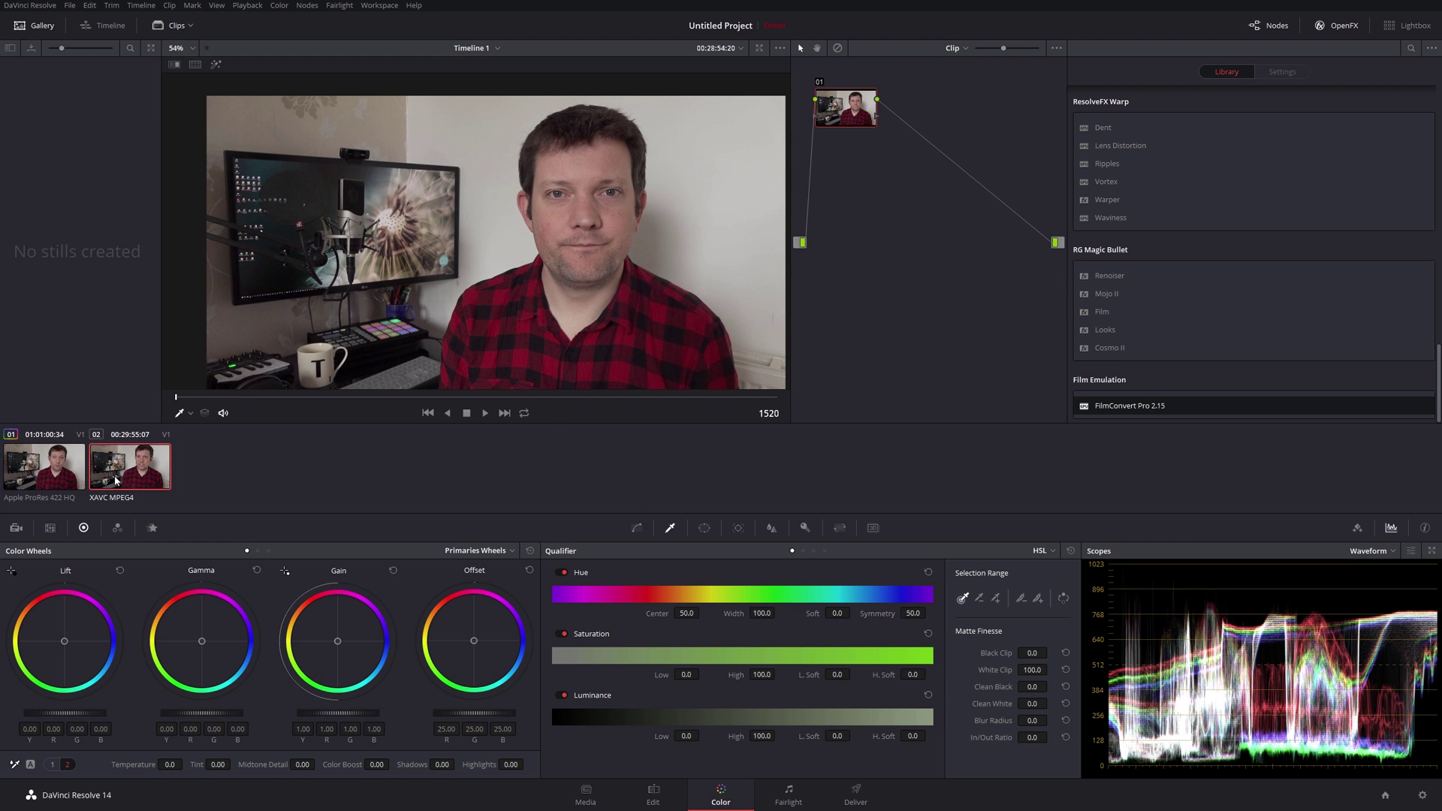
click(73, 472)
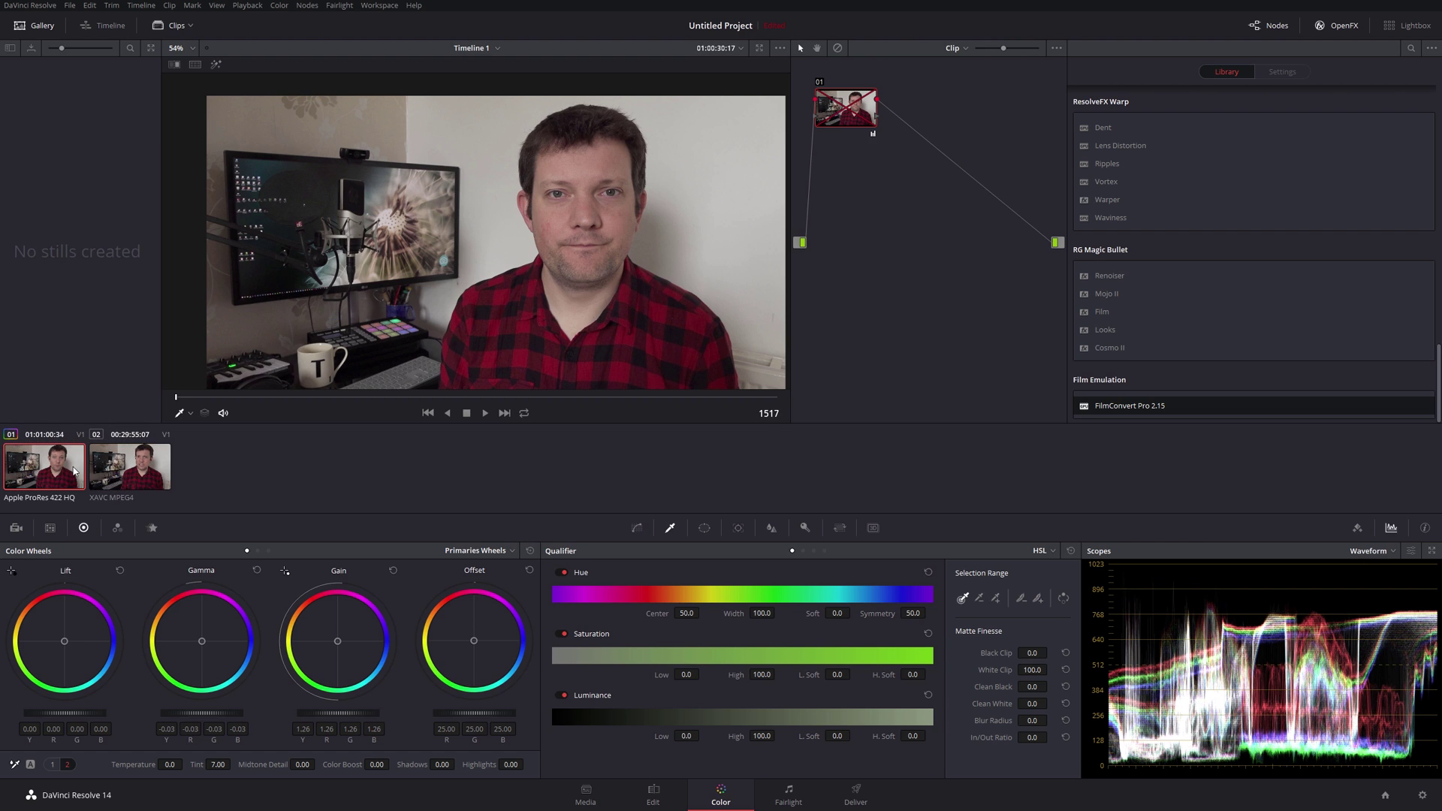